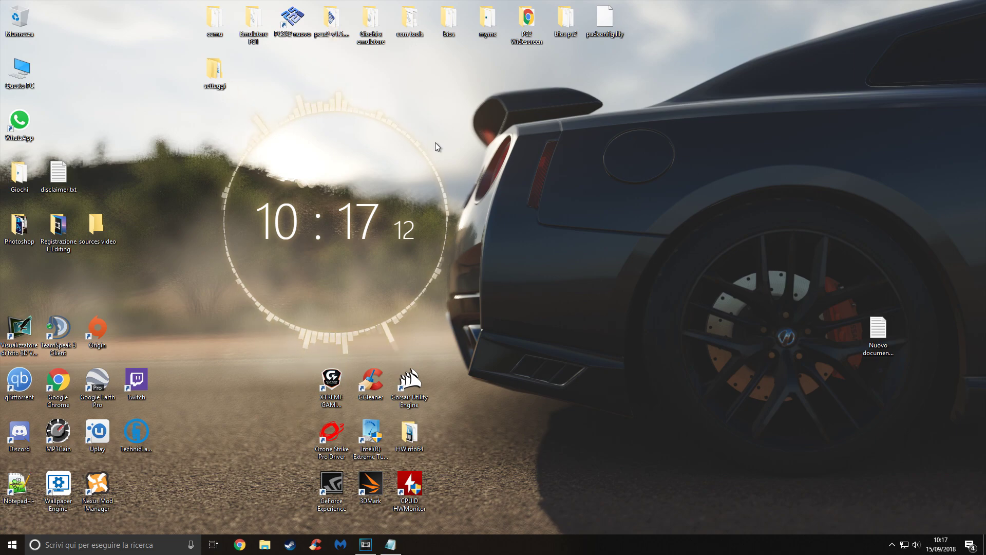
Step: Launch the PCSX2 emulator and open its emulation settings
{"action": "double_click", "coordinate": [298, 28]}
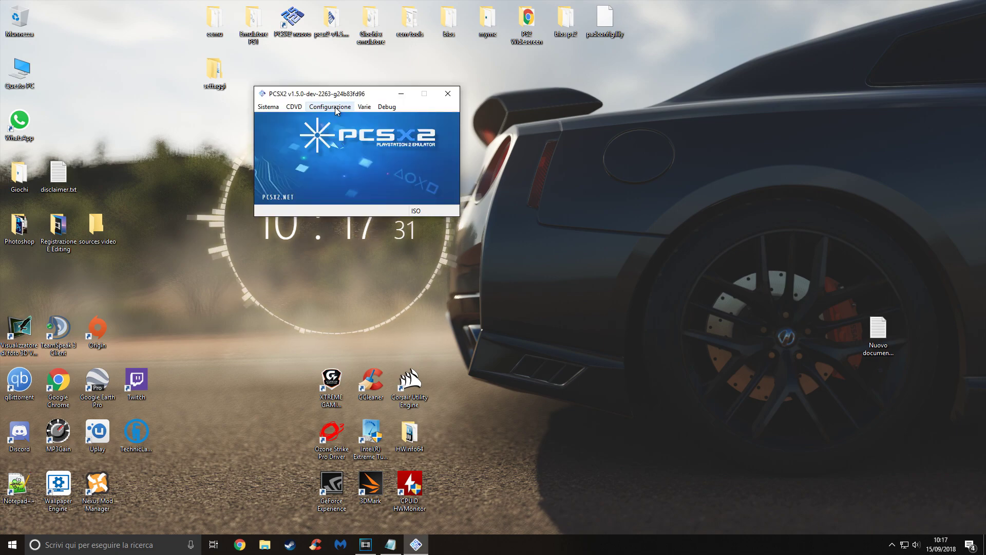
{"action": "left_click", "coordinate": [335, 106]}
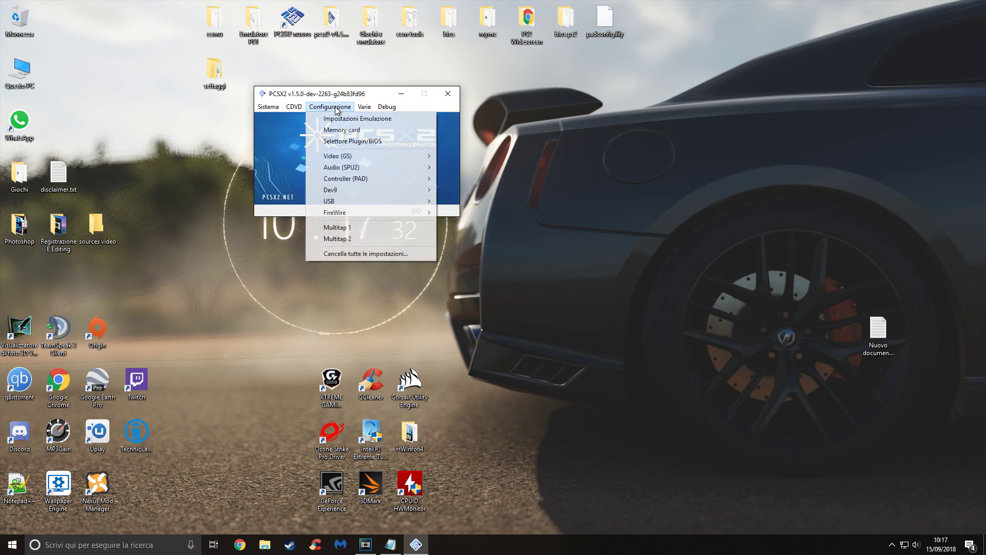
{"action": "left_click", "coordinate": [407, 119]}
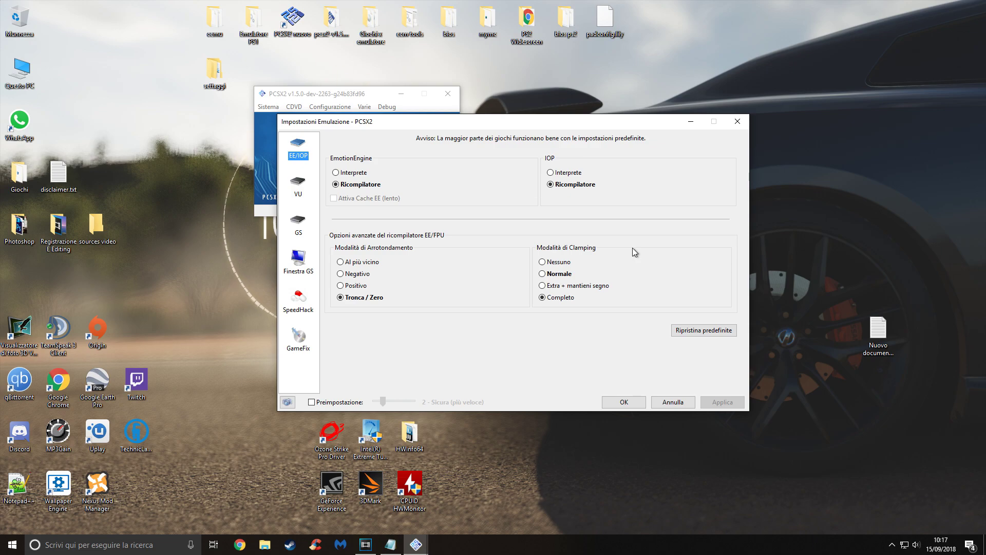
Step: Review the VU, GS, GS window and SpeedHack emulation settings and accept the dialog
{"action": "left_click", "coordinate": [301, 182]}
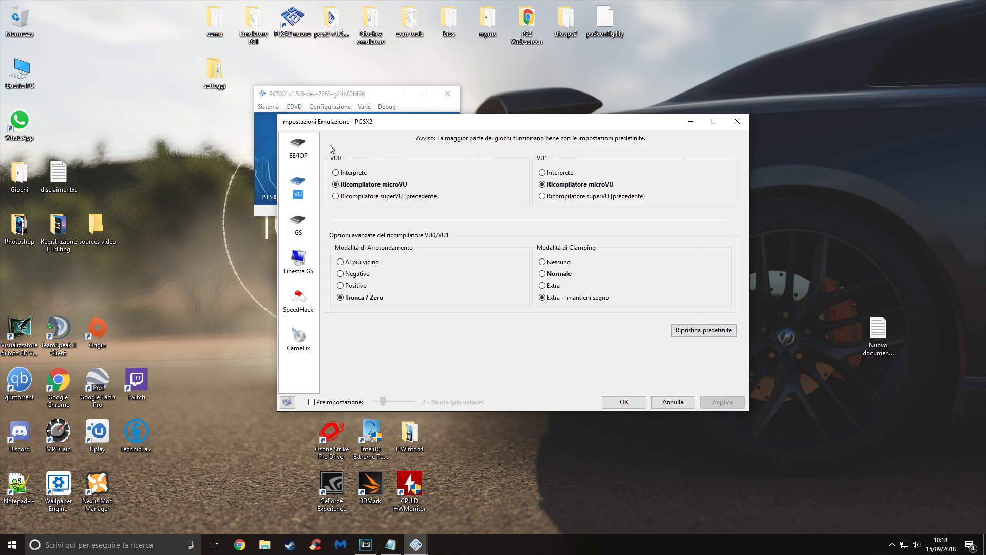
{"action": "left_click", "coordinate": [299, 229]}
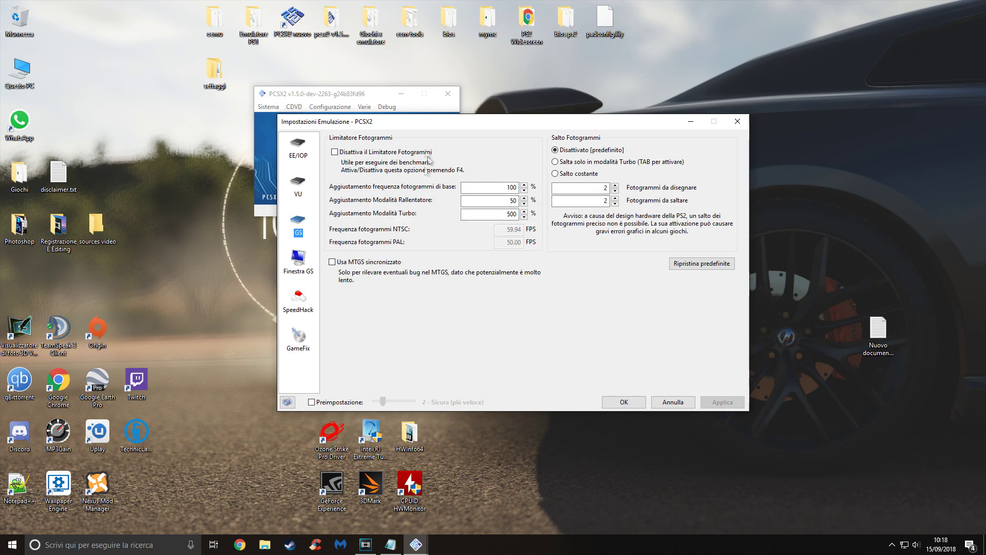
{"action": "left_click", "coordinate": [304, 266]}
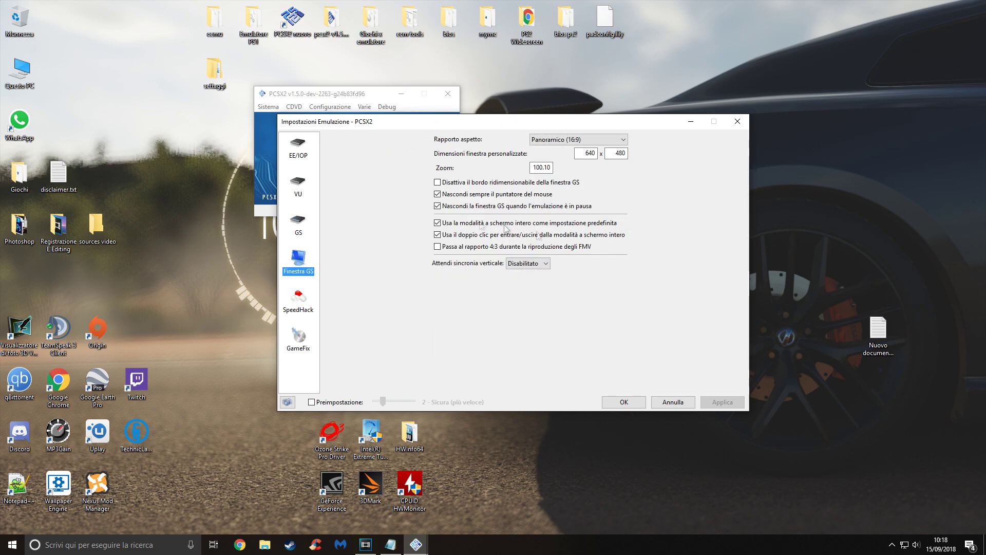
{"action": "left_click", "coordinate": [306, 301]}
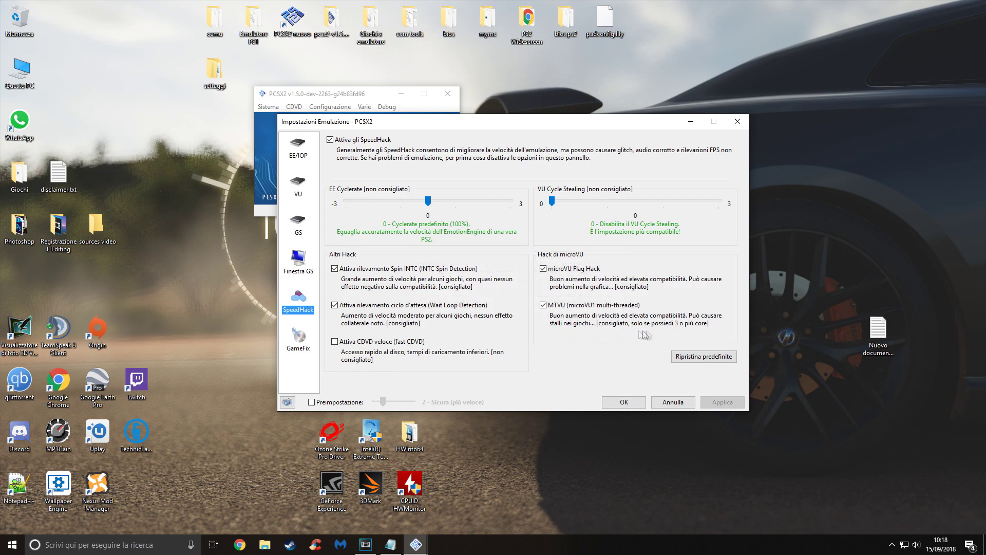
{"action": "mouse_move", "coordinate": [627, 337]}
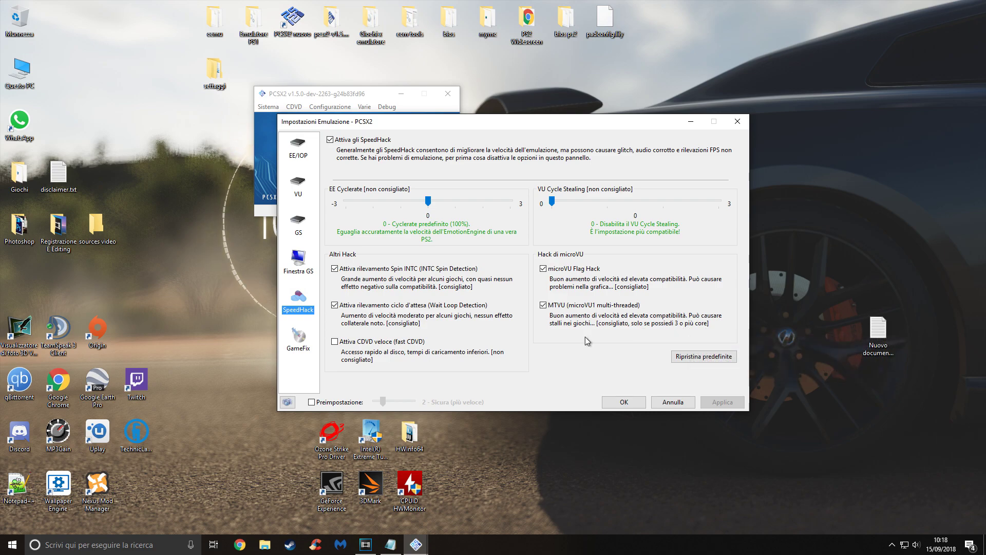
{"action": "left_click", "coordinate": [634, 407]}
Step: Open the GSdx video plugin settings and examine the available adapter and renderer options
{"action": "left_click", "coordinate": [330, 106]}
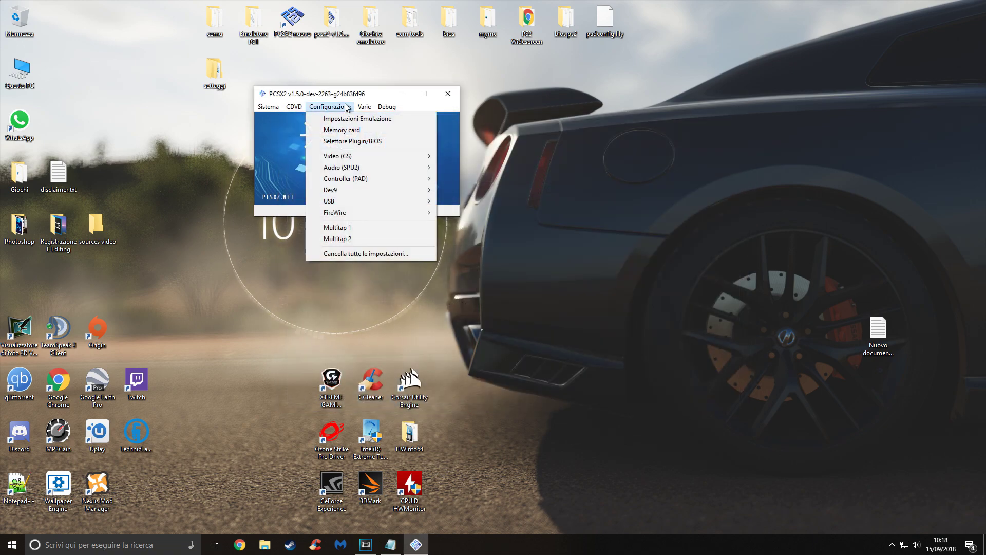
{"action": "mouse_move", "coordinate": [348, 157]}
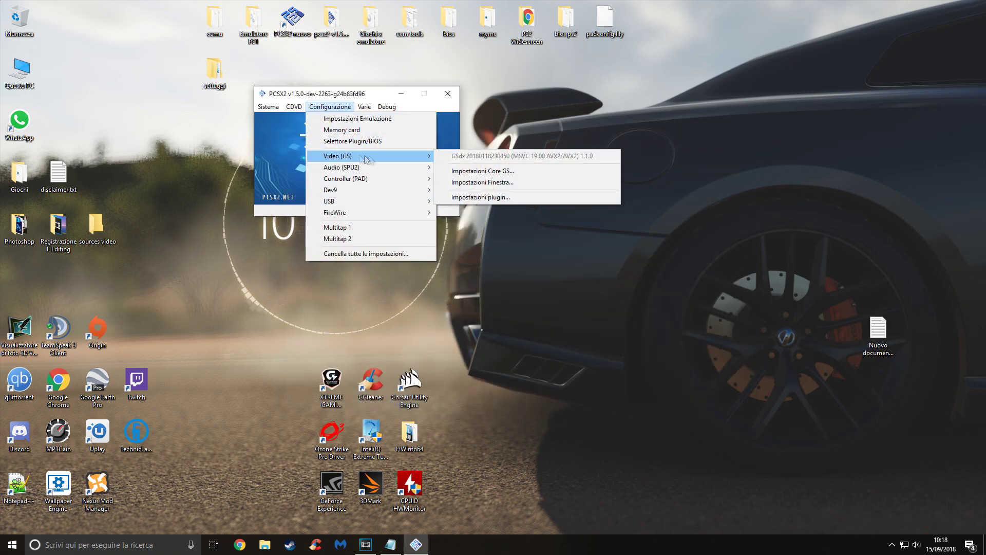
{"action": "left_click", "coordinate": [464, 198]}
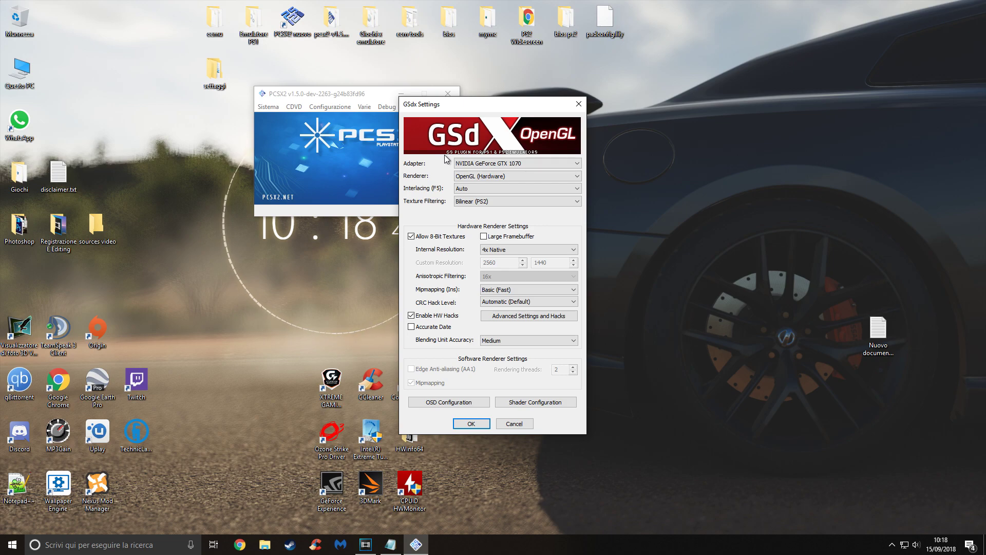
{"action": "left_click", "coordinate": [477, 163]}
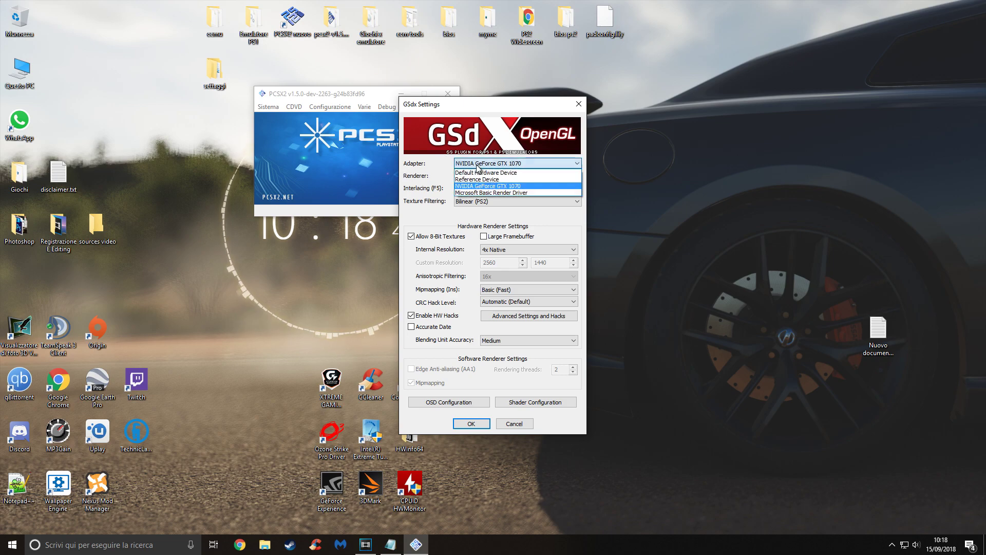
{"action": "left_click", "coordinate": [506, 163]}
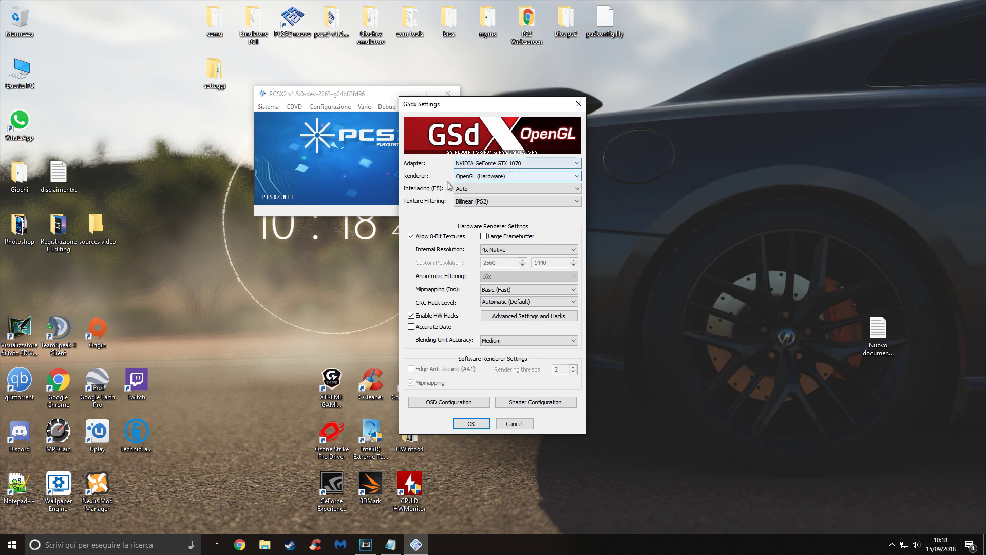
{"action": "left_click", "coordinate": [512, 176]}
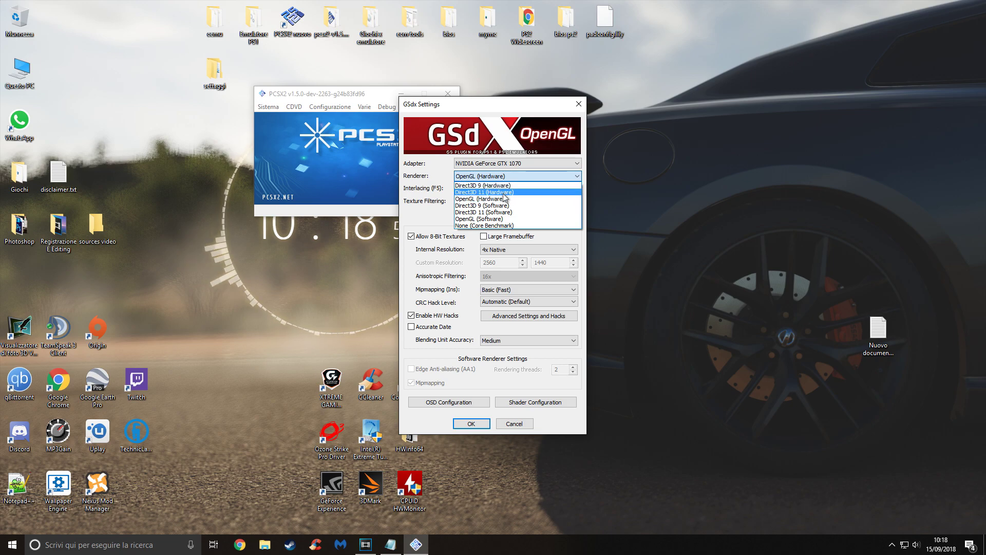
{"action": "left_click", "coordinate": [511, 177]}
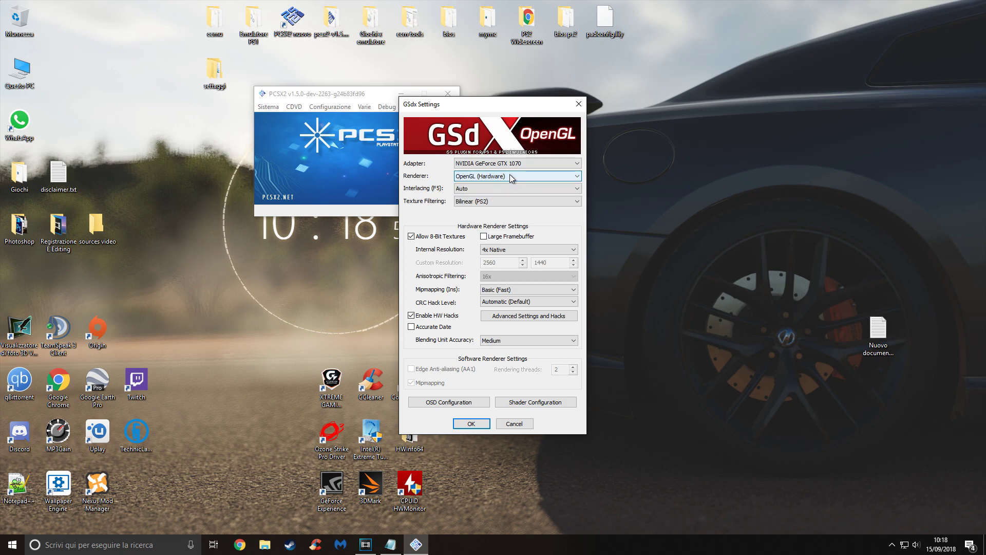
Step: Set Interlacing to Bob tff (use blend if shaking) and look through the texture filtering options
{"action": "left_click", "coordinate": [496, 189]}
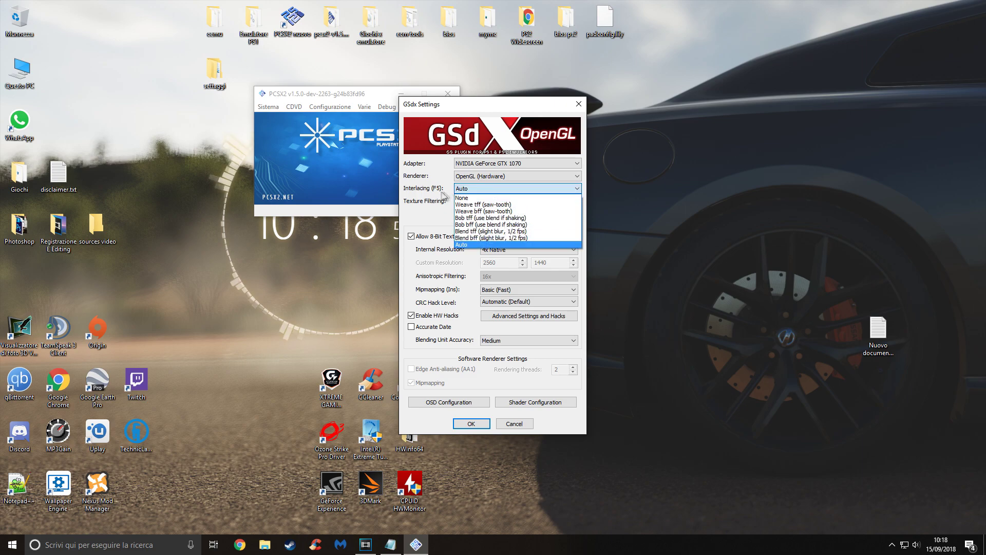
{"action": "left_click", "coordinate": [473, 219]}
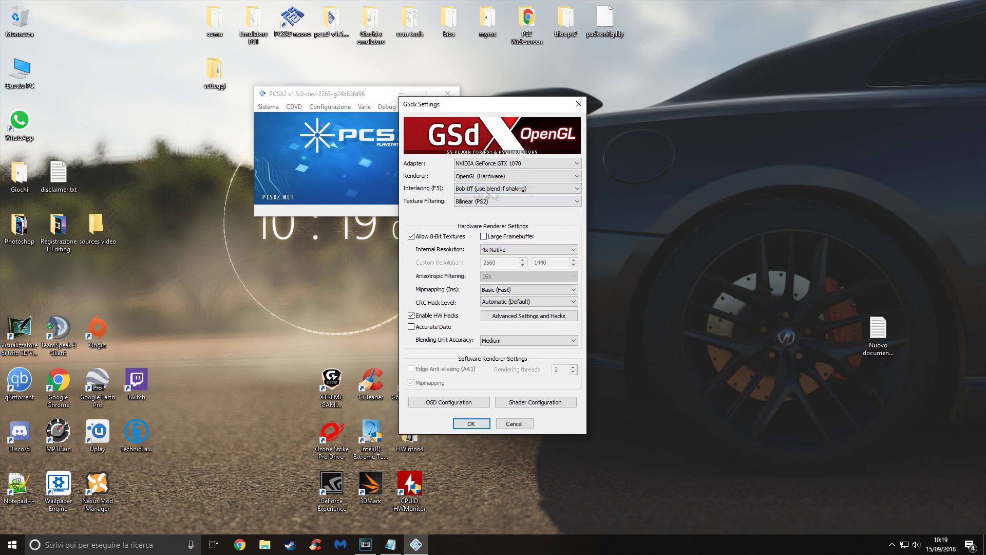
{"action": "left_click", "coordinate": [537, 191]}
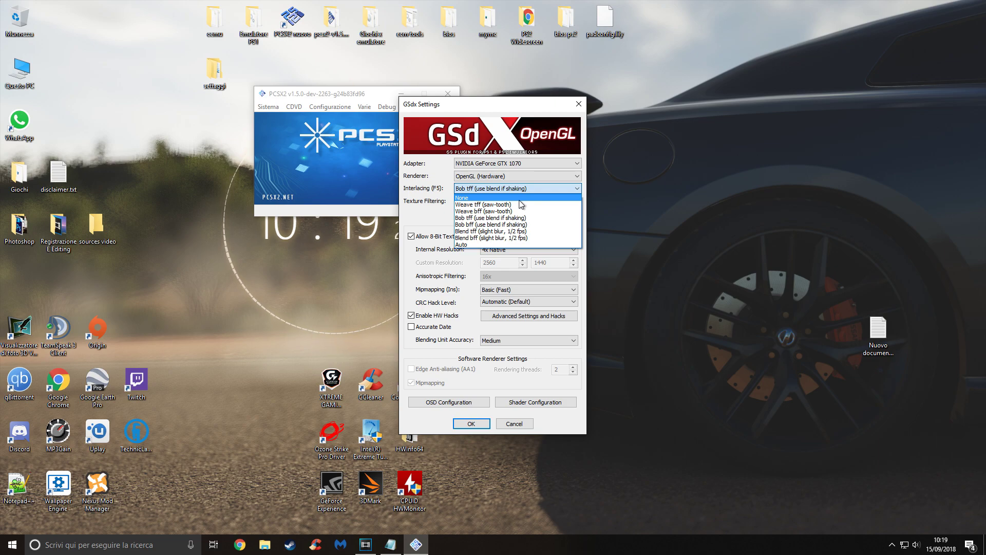
{"action": "left_click", "coordinate": [449, 206]}
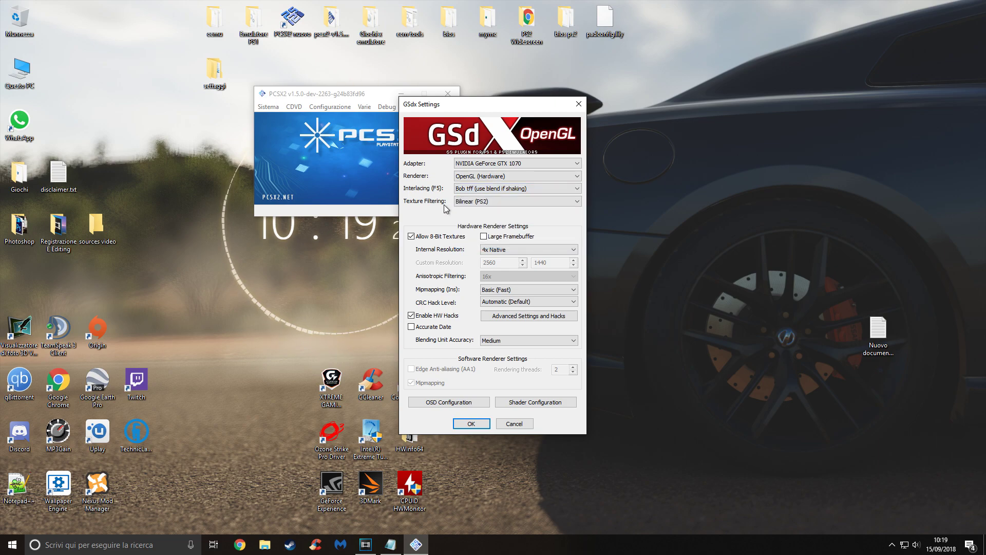
{"action": "left_click", "coordinate": [465, 201]}
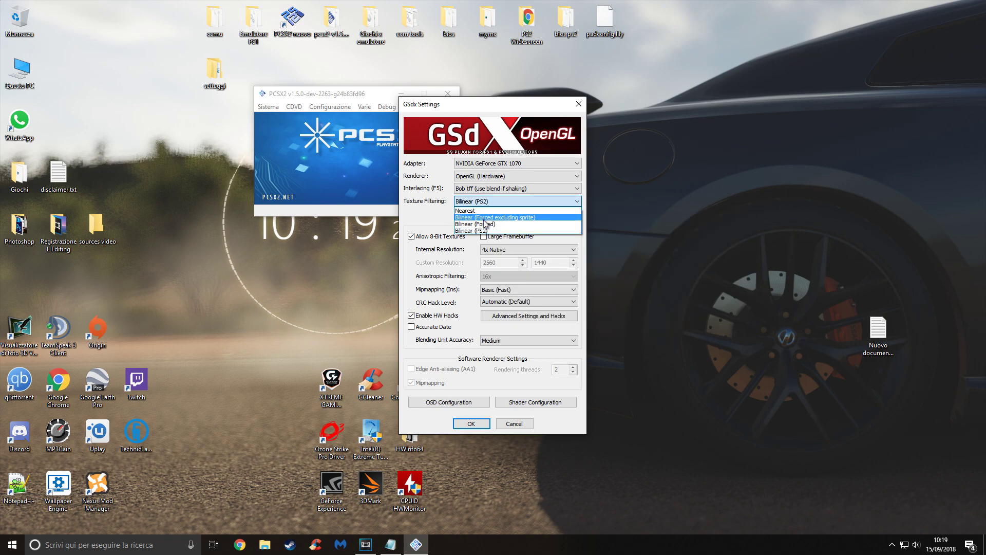
{"action": "left_click", "coordinate": [460, 218]}
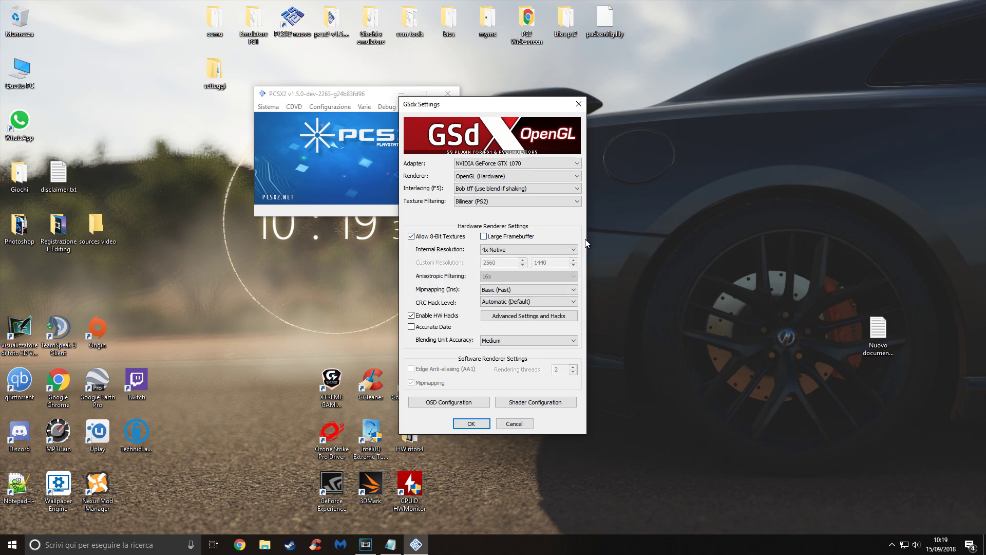
Step: Try the Custom internal resolution for the hardware renderer and discard the GSdx changes
{"action": "left_click", "coordinate": [550, 251]}
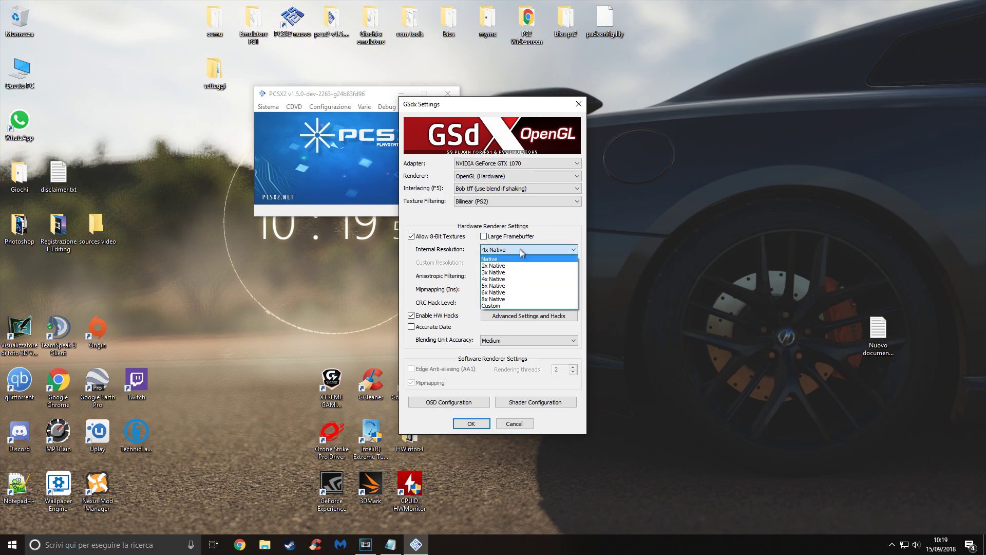
{"action": "left_click", "coordinate": [514, 250]}
{"action": "left_click", "coordinate": [514, 250]}
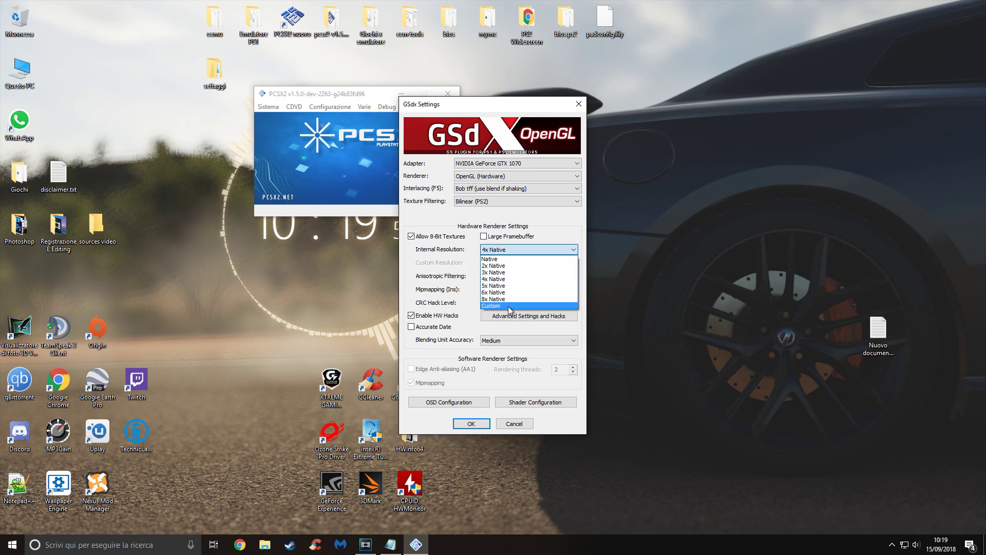
{"action": "left_click", "coordinate": [501, 306]}
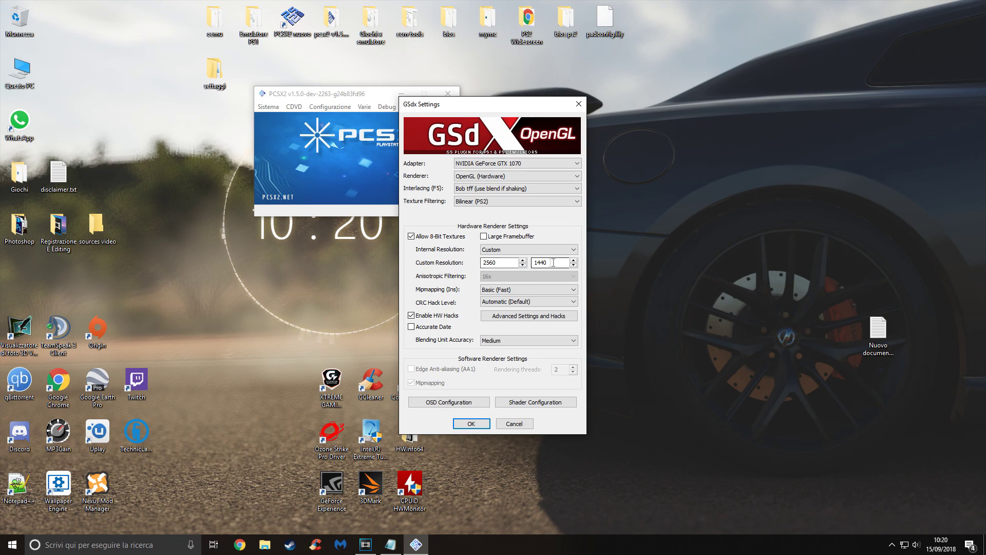
{"action": "left_click", "coordinate": [506, 250]}
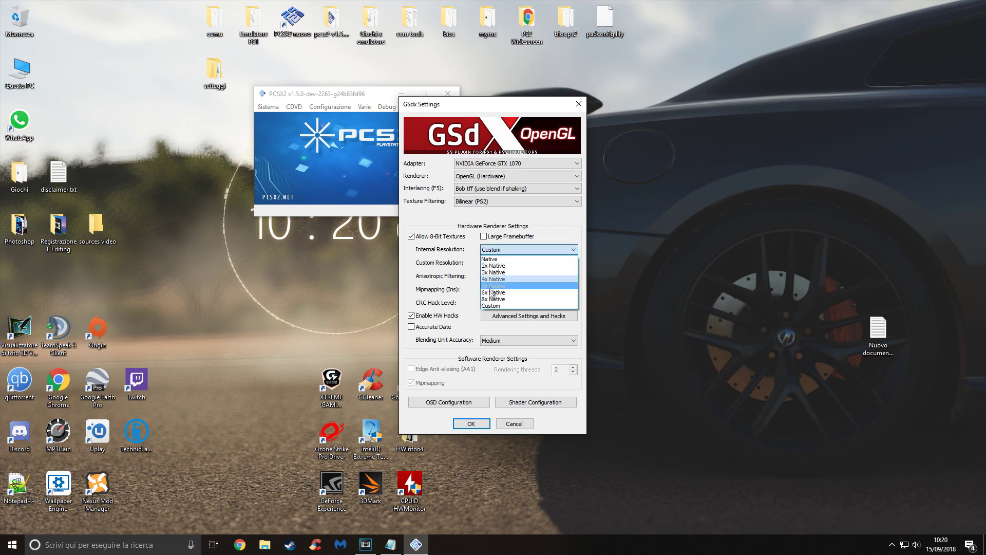
{"action": "left_click", "coordinate": [511, 252]}
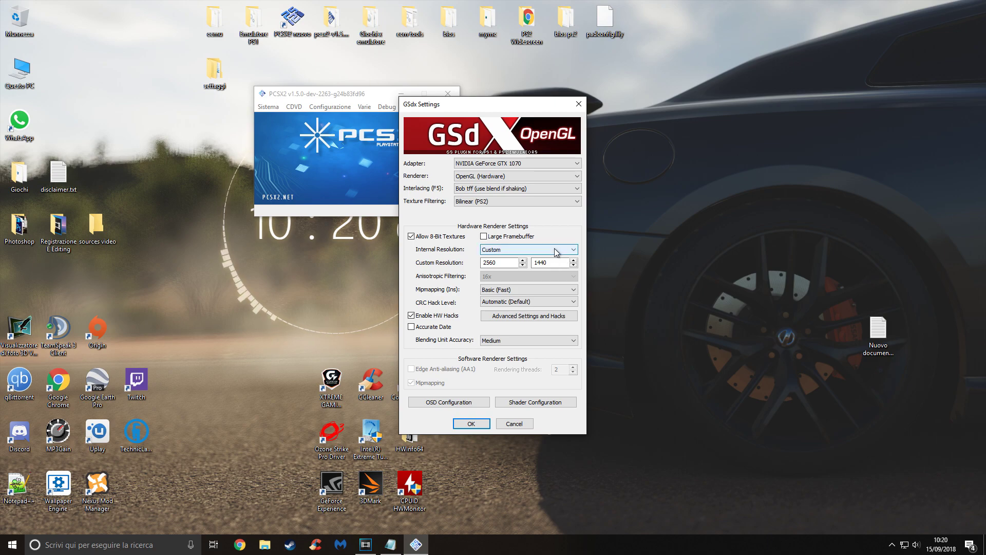
{"action": "left_click", "coordinate": [554, 248]}
{"action": "left_click", "coordinate": [532, 248]}
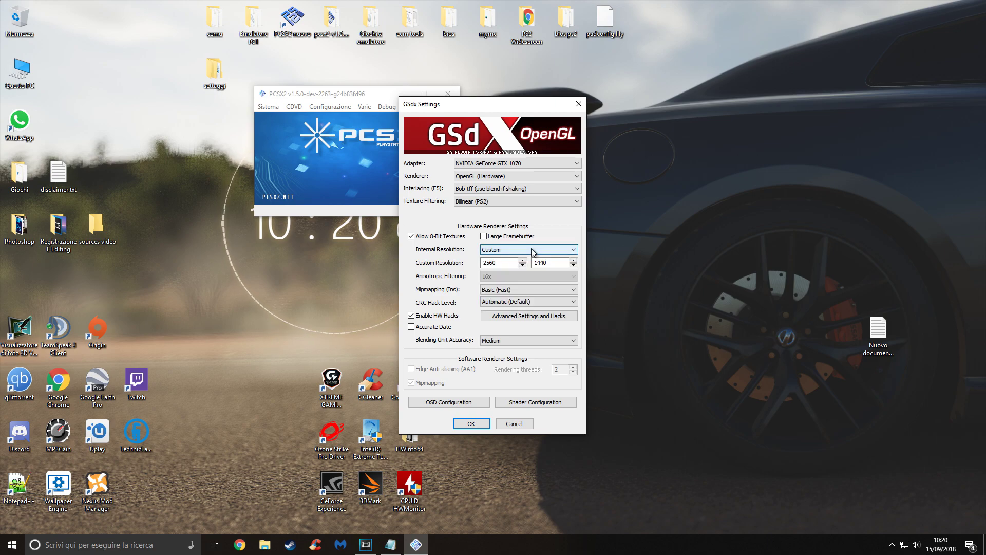
{"action": "left_click", "coordinate": [515, 423]}
Step: Reopen the GSdx plugin settings and check the mipmapping and CRC hack level options
{"action": "left_click", "coordinate": [330, 107]}
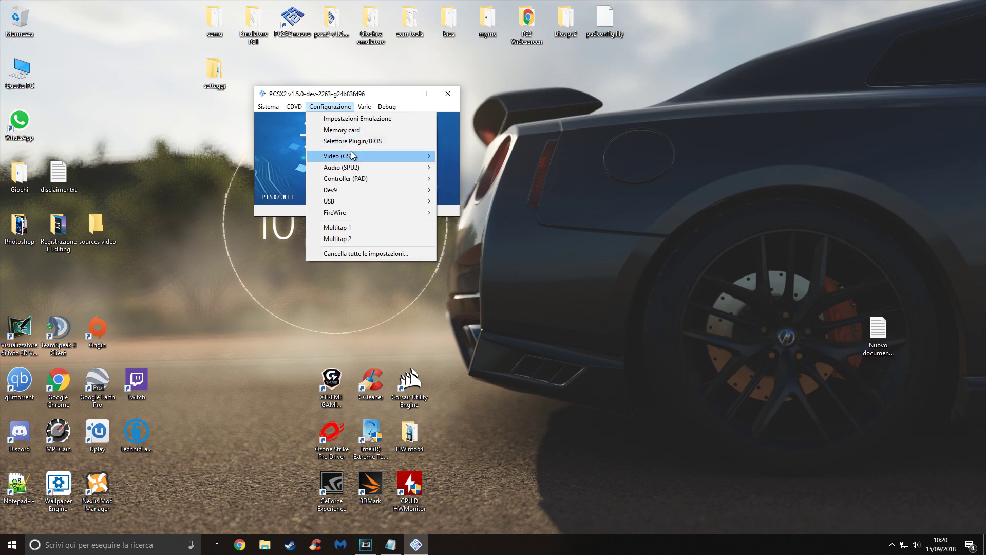
{"action": "mouse_move", "coordinate": [352, 155]}
{"action": "left_click", "coordinate": [472, 195]}
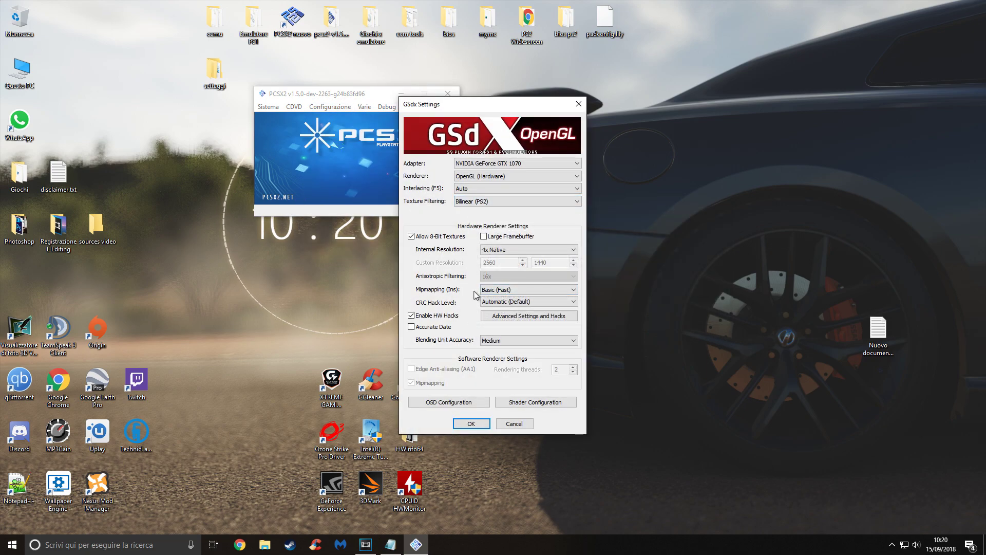
{"action": "left_click", "coordinate": [523, 291]}
{"action": "left_click", "coordinate": [525, 290]}
{"action": "left_click", "coordinate": [537, 302]}
{"action": "left_click", "coordinate": [536, 304]}
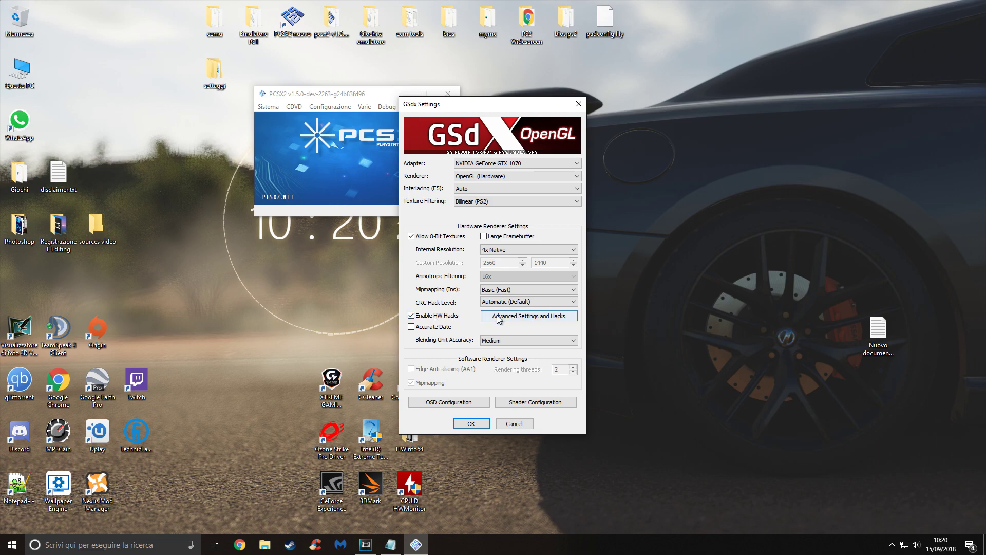
Step: Examine the advanced settings and hacks, including the TC offsets, and accept the dialog
{"action": "left_click", "coordinate": [539, 319]}
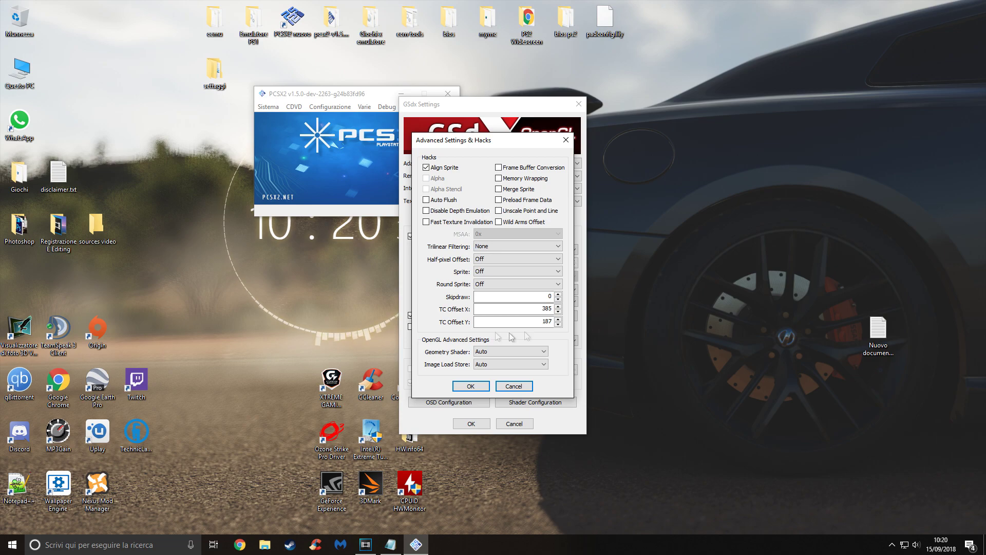
{"action": "mouse_move", "coordinate": [546, 308]}
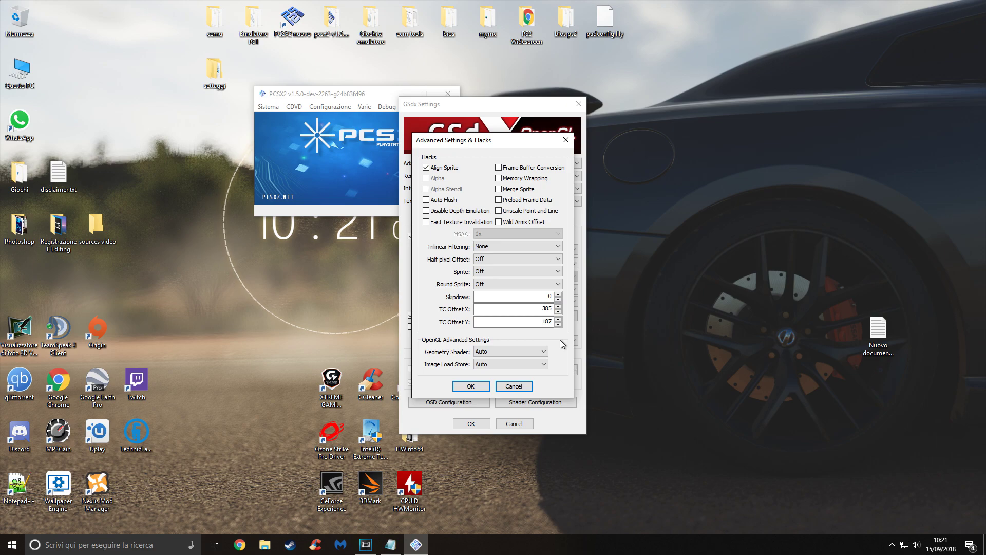
{"action": "left_click", "coordinate": [478, 386]}
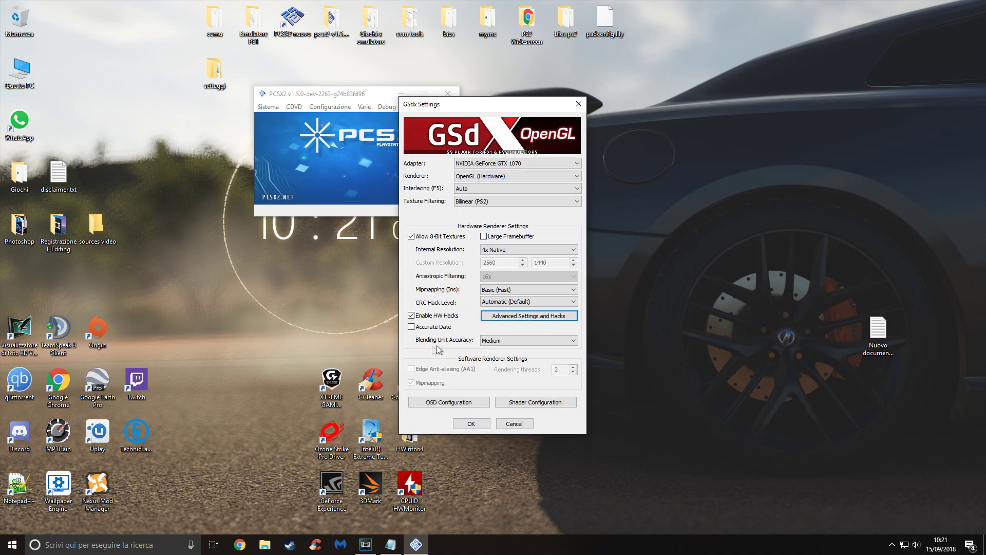
Step: Review the Blending Unit Accuracy levels, keep Medium, and accept the GSdx settings
{"action": "left_click", "coordinate": [510, 340]}
{"action": "left_click", "coordinate": [510, 340]}
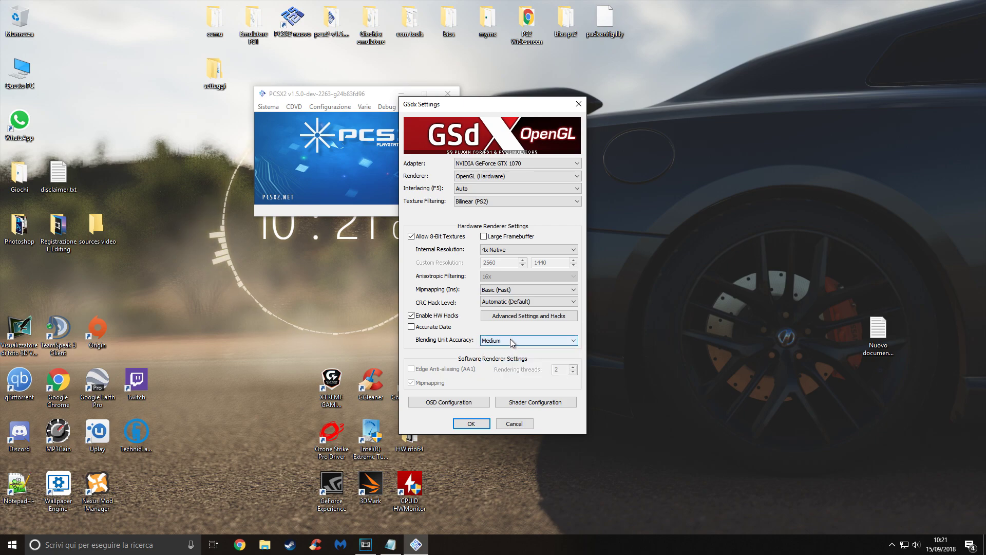
{"action": "left_click", "coordinate": [511, 341]}
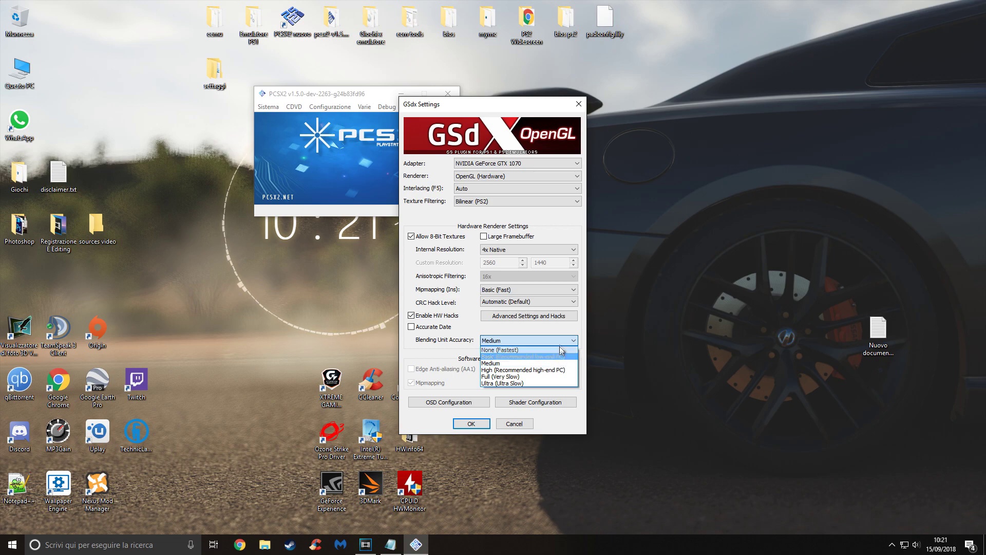
{"action": "left_click", "coordinate": [551, 341]}
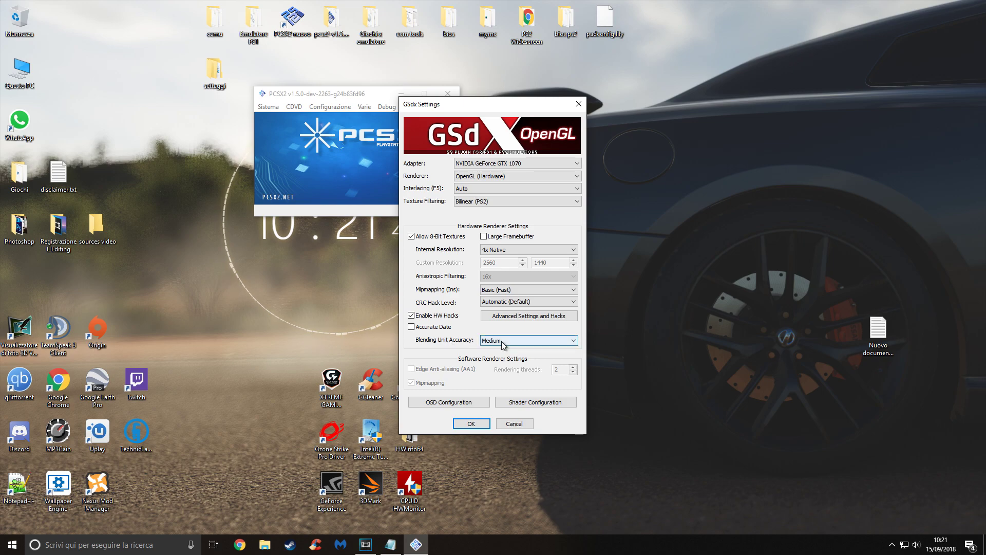
{"action": "mouse_move", "coordinate": [507, 341]}
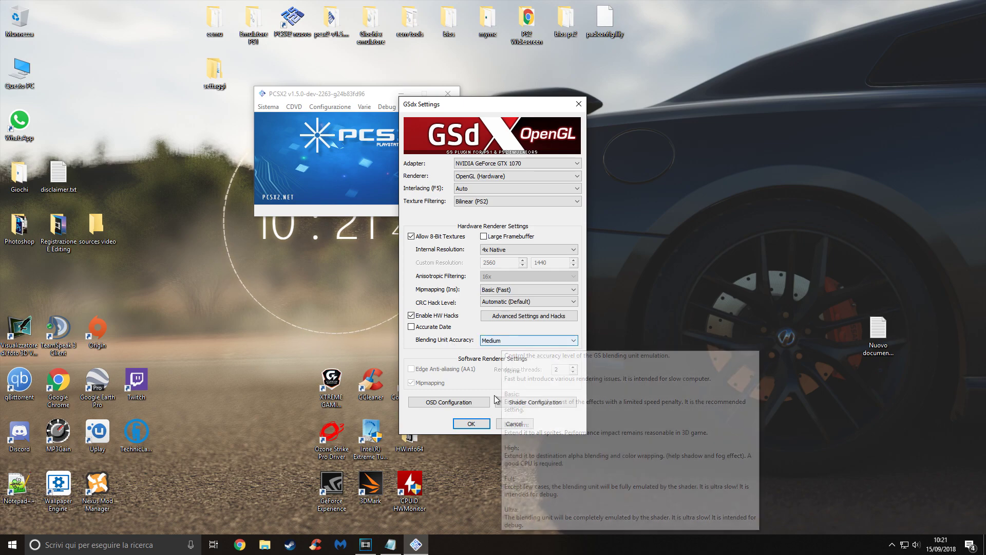
{"action": "left_click", "coordinate": [471, 424]}
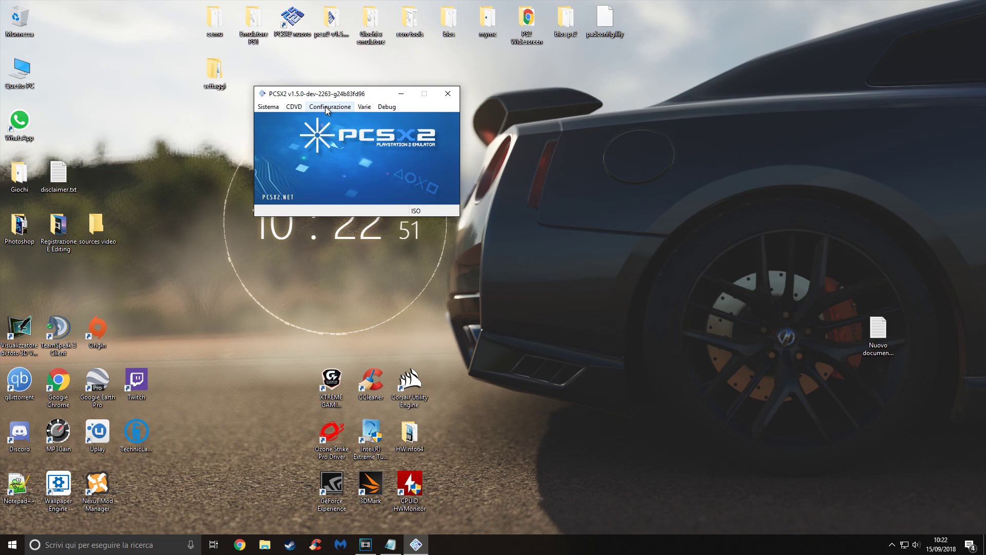
Step: Check the EE/IOP and VU rounding and clamping modes in the emulation settings and close them without changes
{"action": "left_click", "coordinate": [333, 108]}
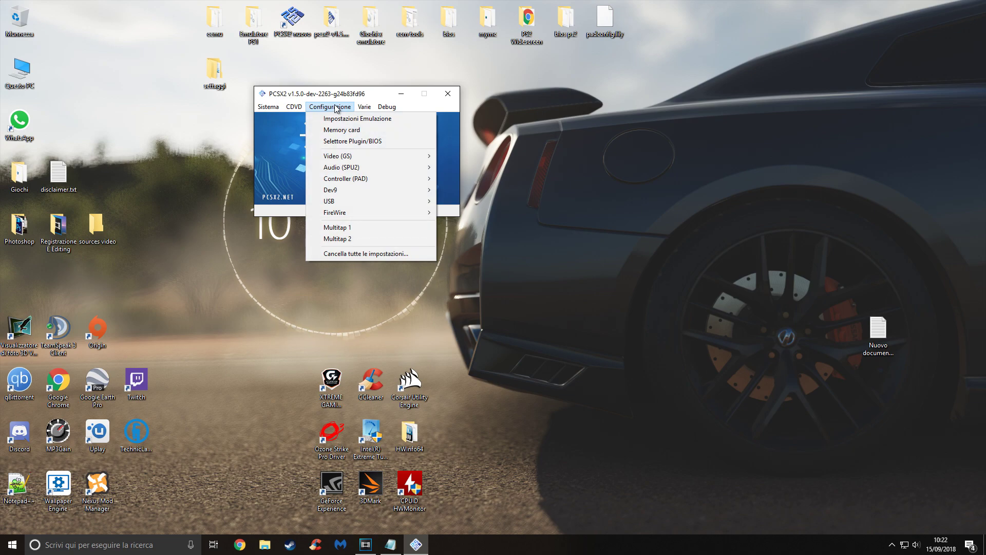
{"action": "left_click", "coordinate": [336, 119]}
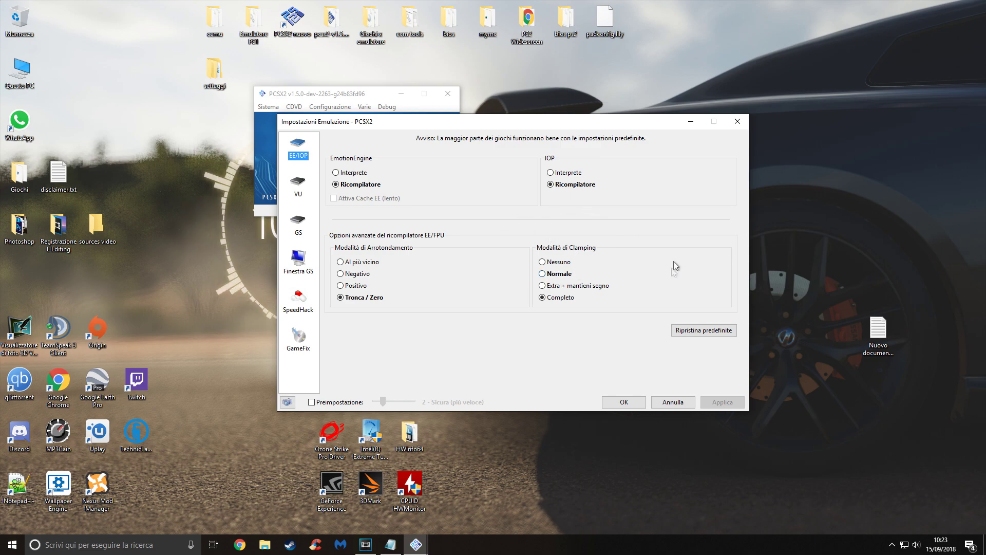
{"action": "left_click", "coordinate": [298, 185]}
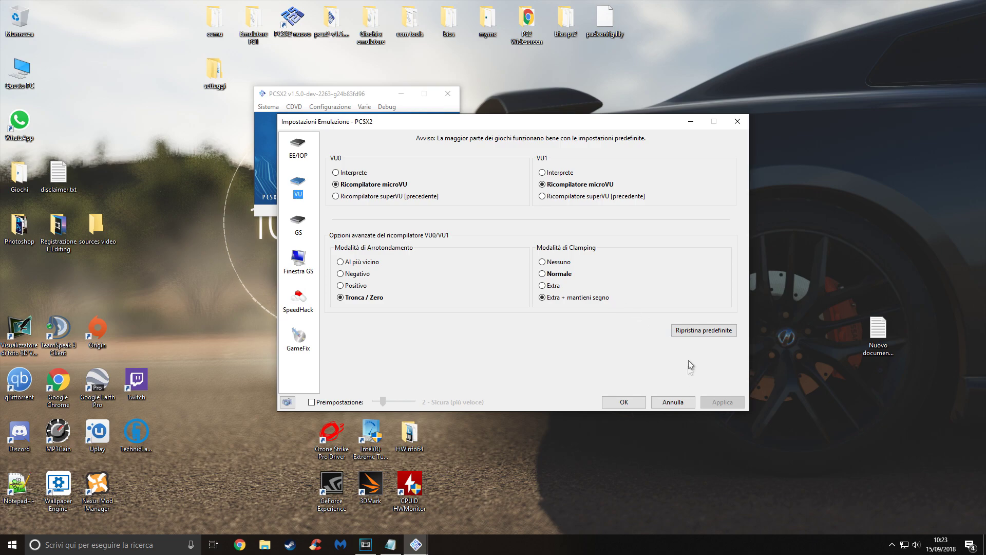
{"action": "left_click", "coordinate": [671, 401]}
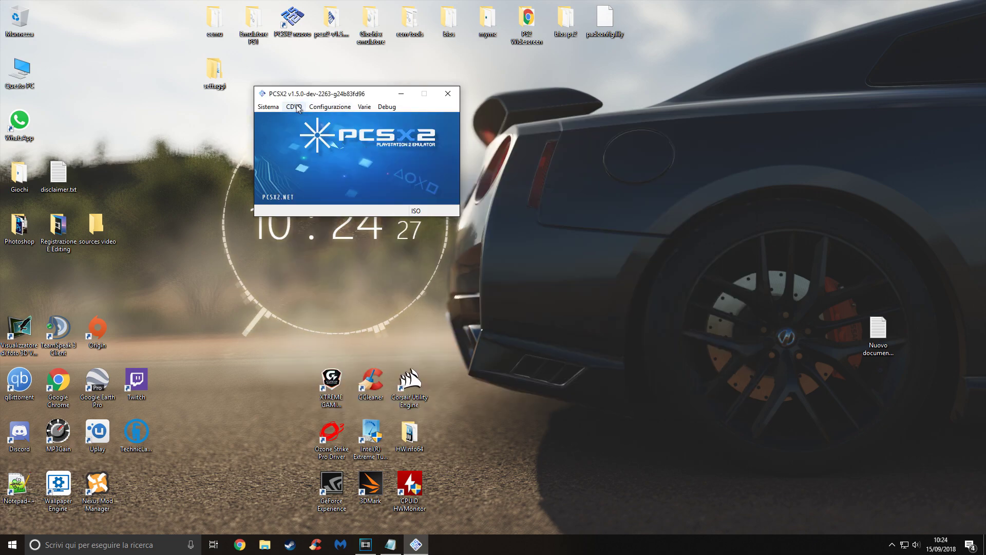
Step: Boot the Gran Turismo 4 game from its ISO with the fast start option
{"action": "left_click", "coordinate": [330, 107]}
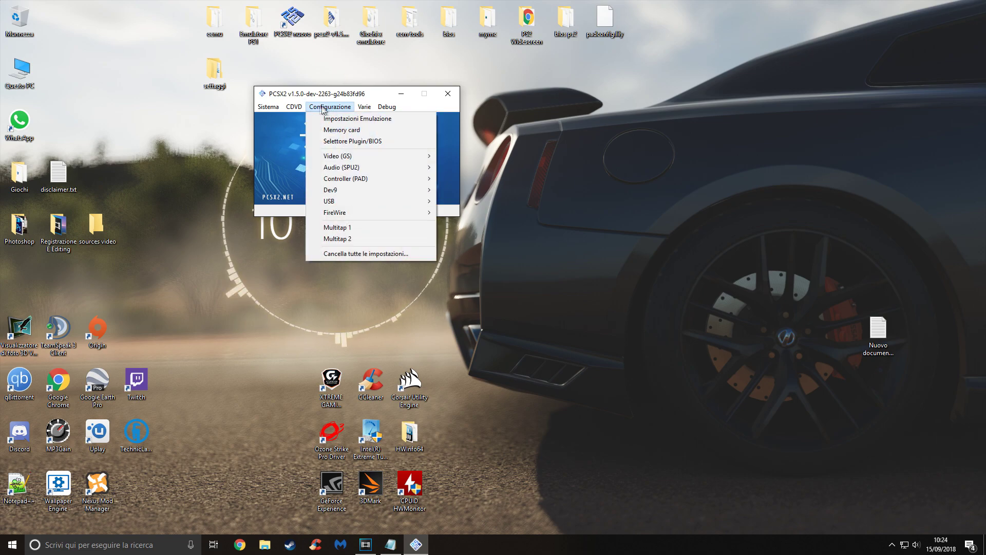
{"action": "mouse_move", "coordinate": [268, 107]}
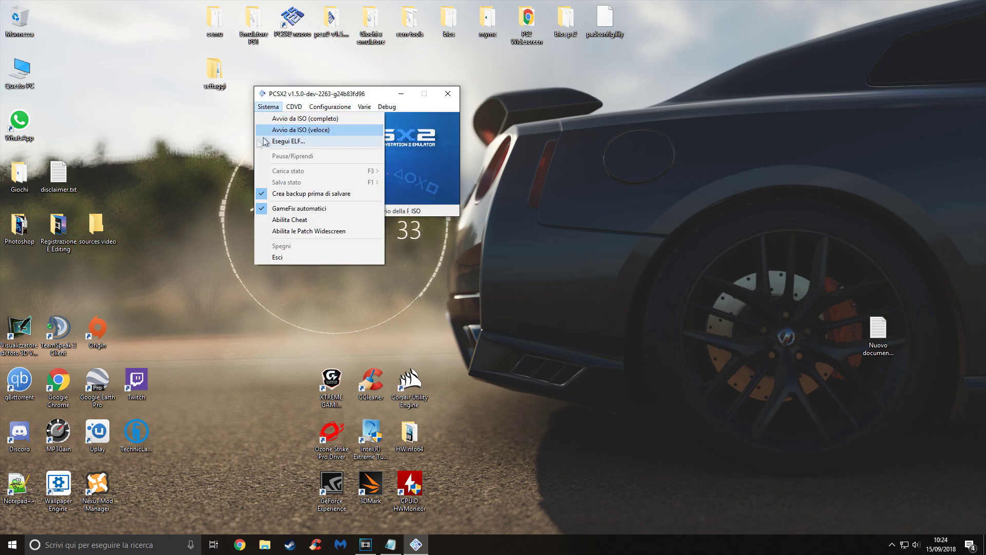
{"action": "left_click", "coordinate": [337, 130]}
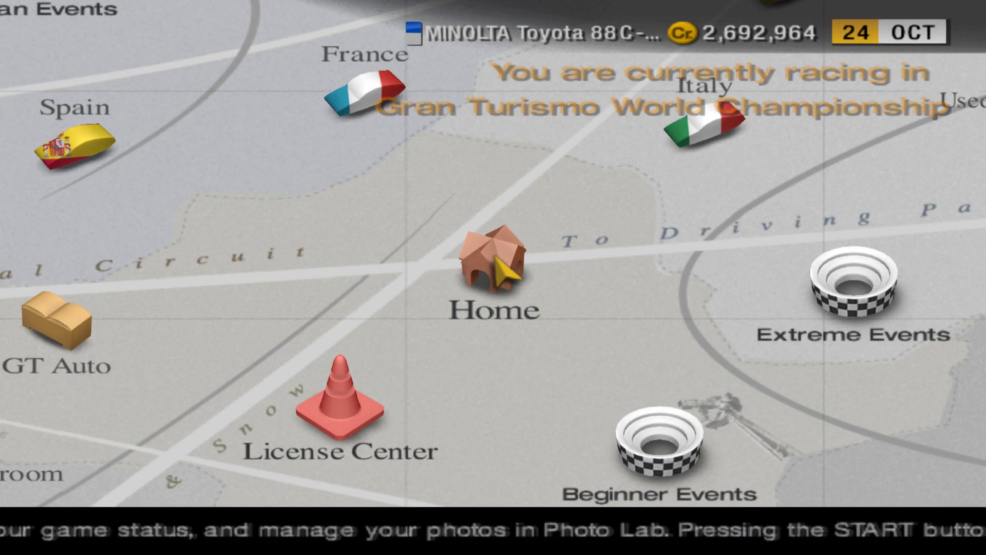
Step: Enter the game's Home area and open the Screen settings in its Options
{"action": "key", "text": "Return"}
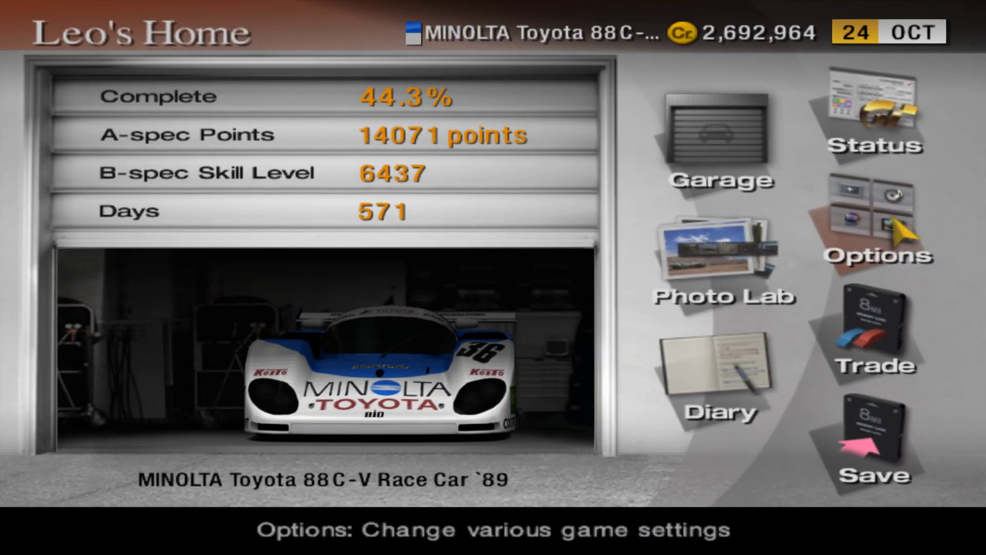
{"action": "key", "text": "Return"}
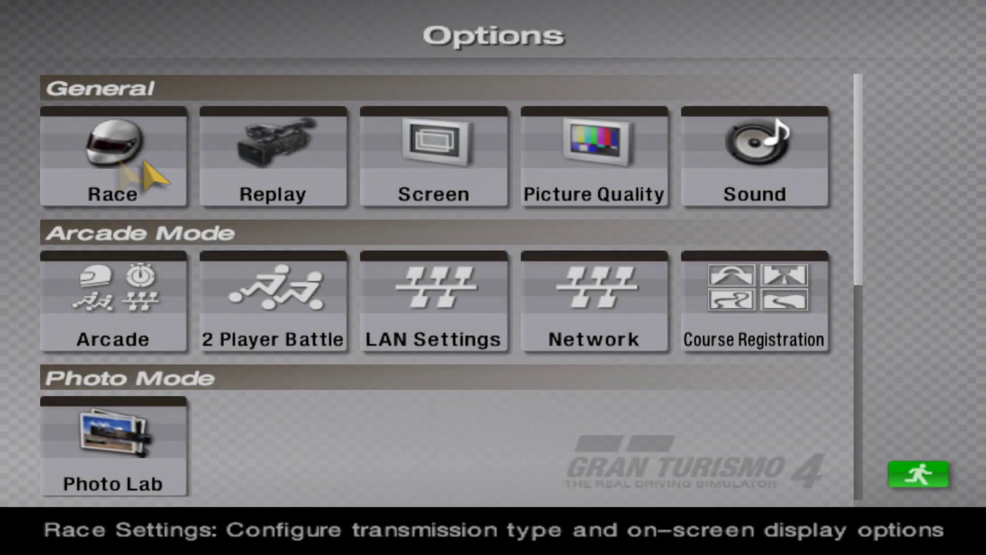
{"action": "key", "text": "Return"}
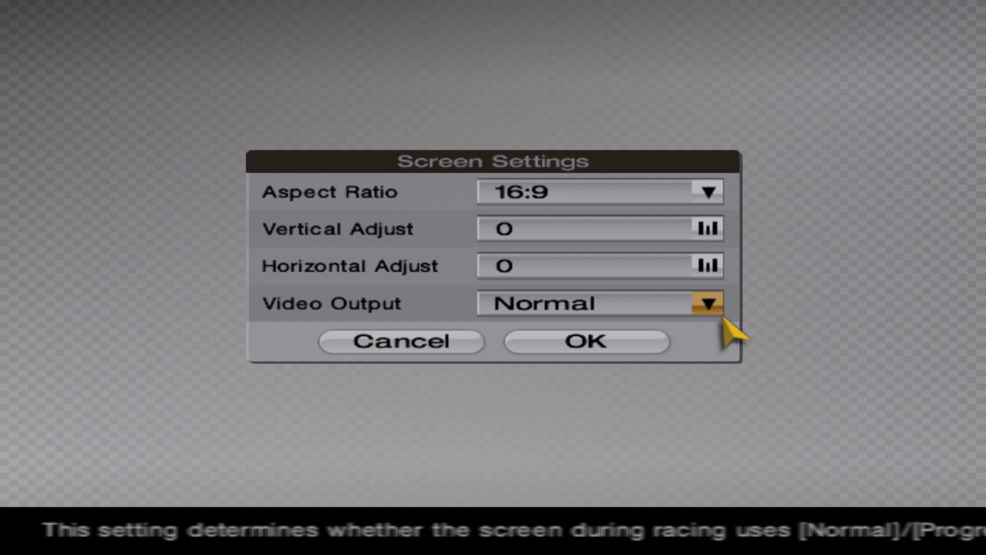
Step: Set the game's Video Output to Progressive (480p) and confirm the new display mode
{"action": "key", "text": "Return"}
{"action": "key", "text": "Down"}
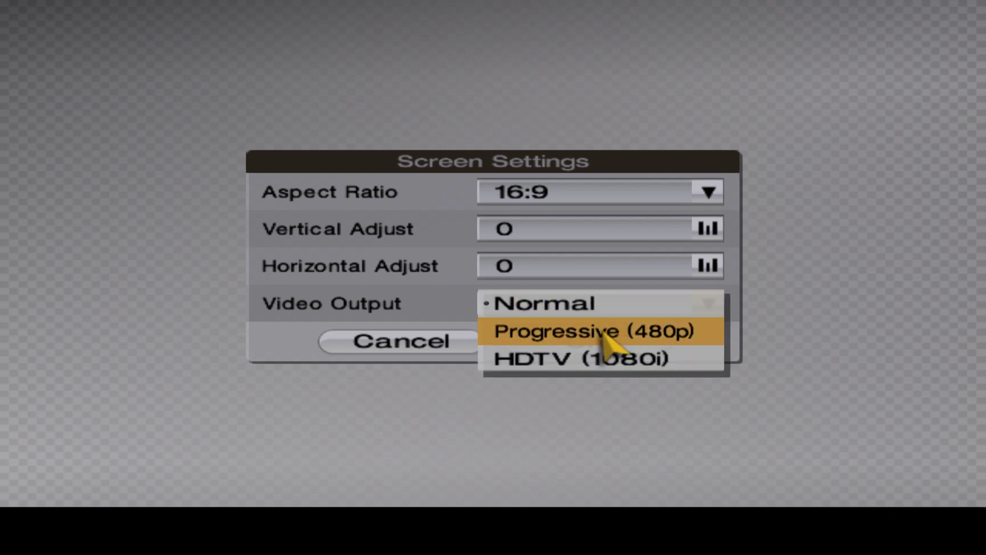
{"action": "key", "text": "Return"}
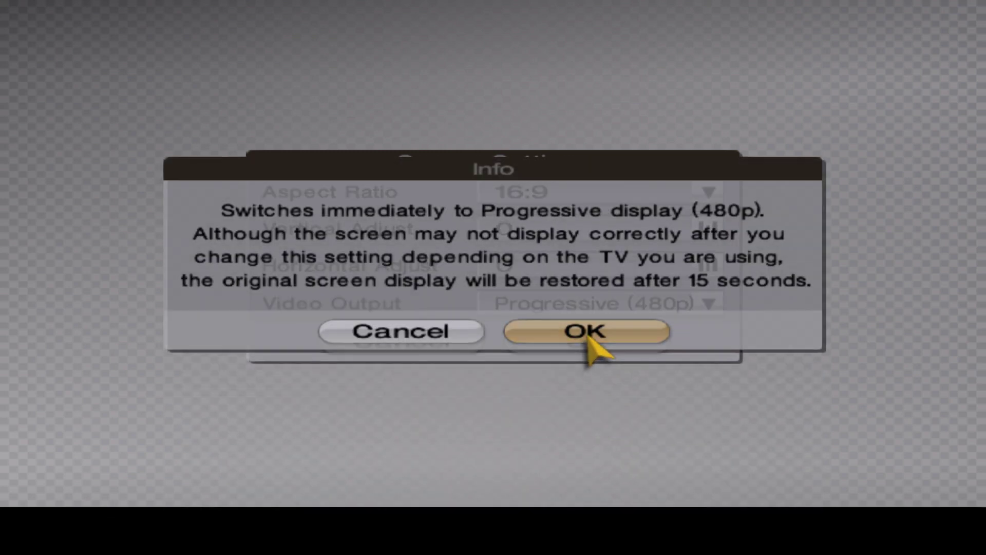
{"action": "key", "text": "Return"}
{"action": "key", "text": "Return"}
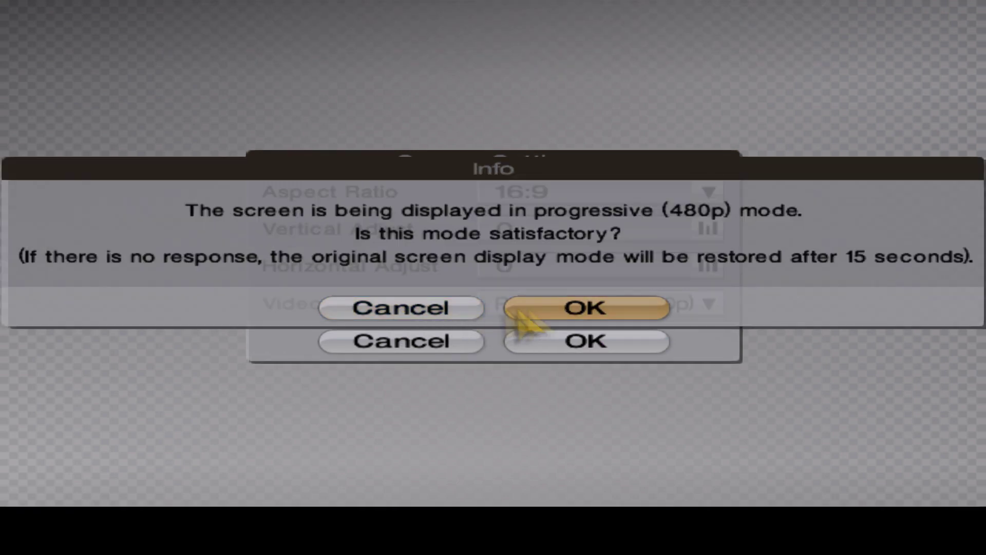
{"action": "key", "text": "Return"}
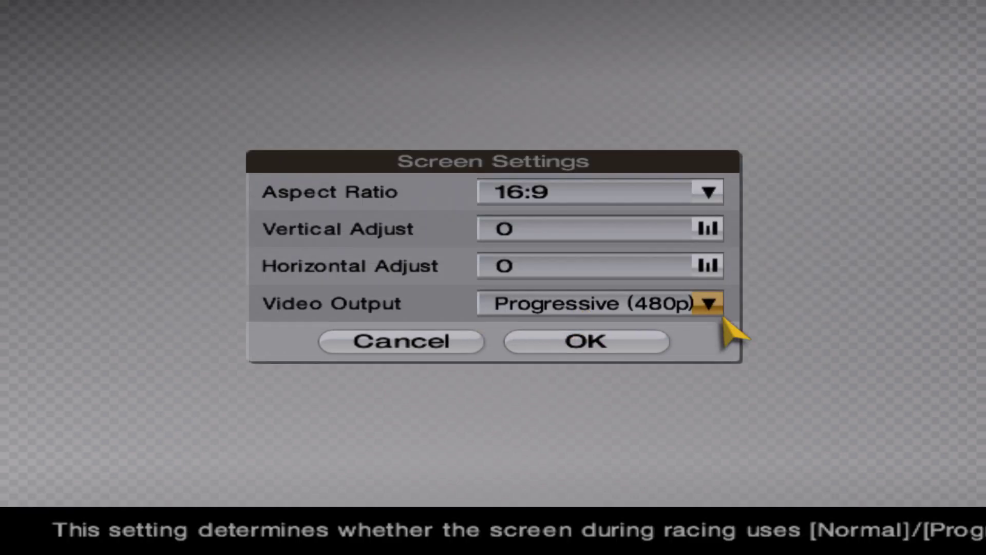
Step: Accept the Screen Settings and exit the game's Options
{"action": "key", "text": "Return"}
{"action": "key", "text": "Escape"}
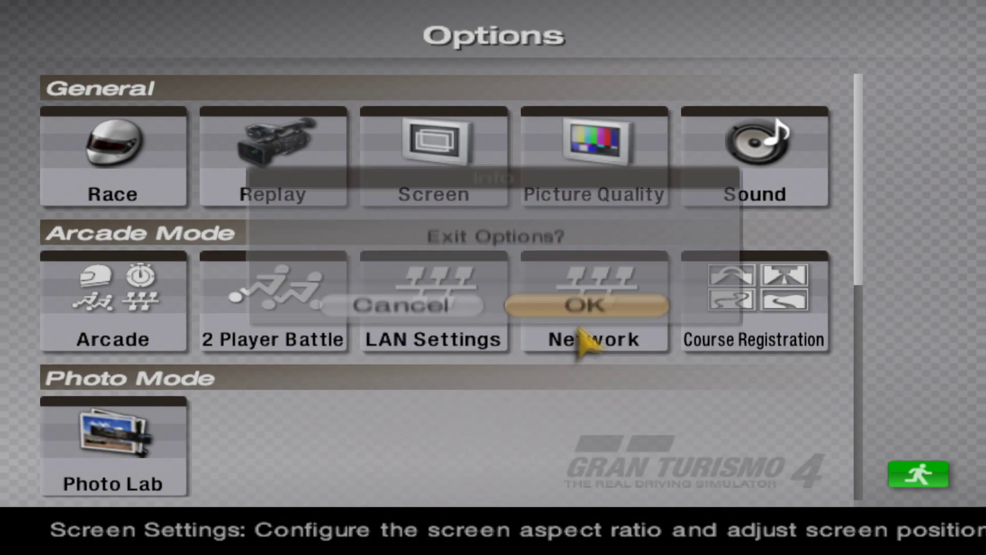
{"action": "key", "text": "Return"}
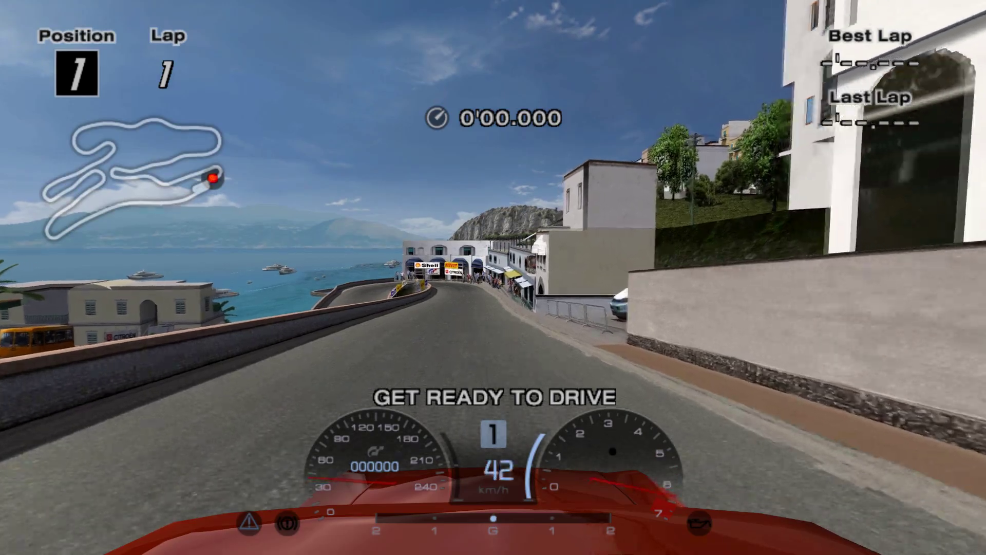
Step: Switch from the bonnet view to the chase camera and drive the red car through the seaside bend
{"action": "key", "text": "v"}
{"action": "key", "text": "v"}
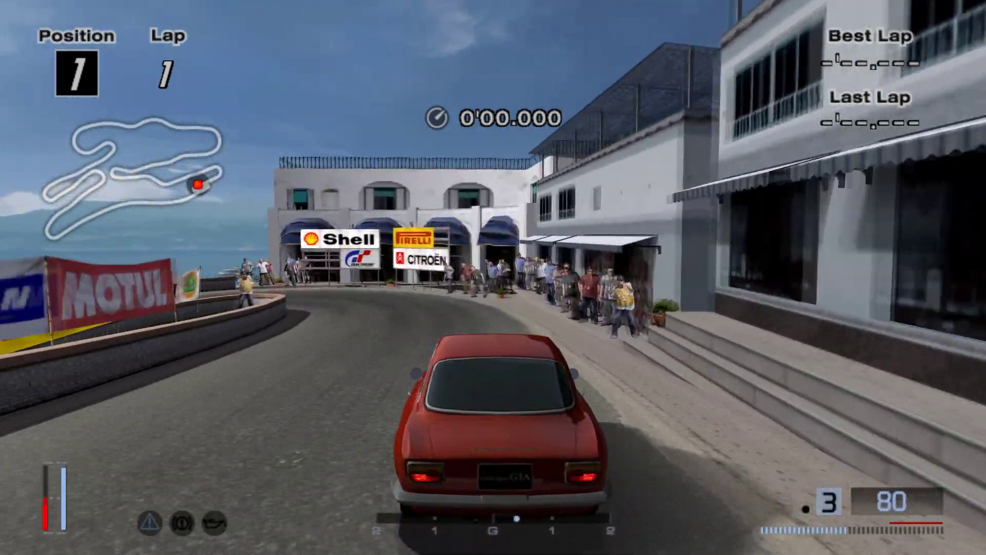
{"action": "key", "text": "j"}
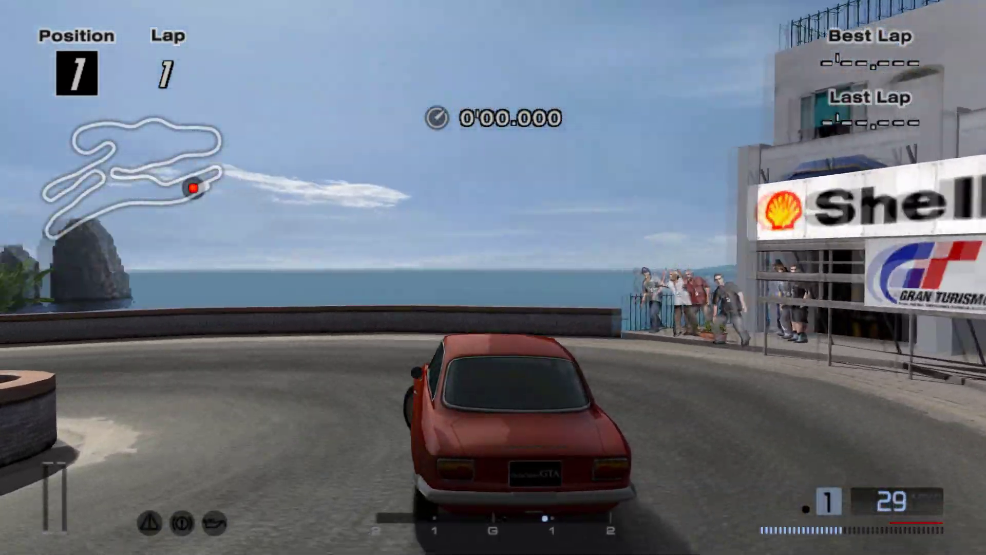